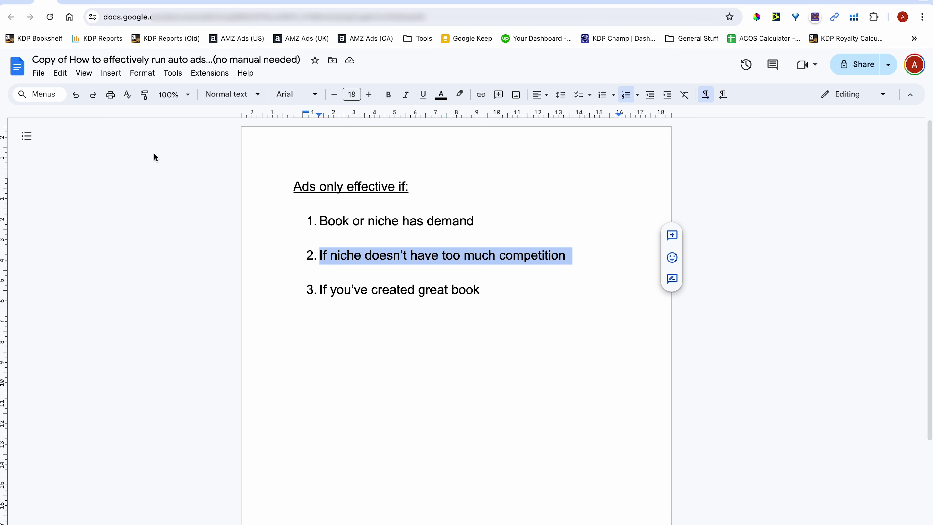
Step: Switch to the Amazon results for dot to dot books and examine competing books' covers, titles, prices, reviews and sales ranks
{"action": "left_click", "coordinate": [127, 3]}
{"action": "left_click", "coordinate": [11, 17]}
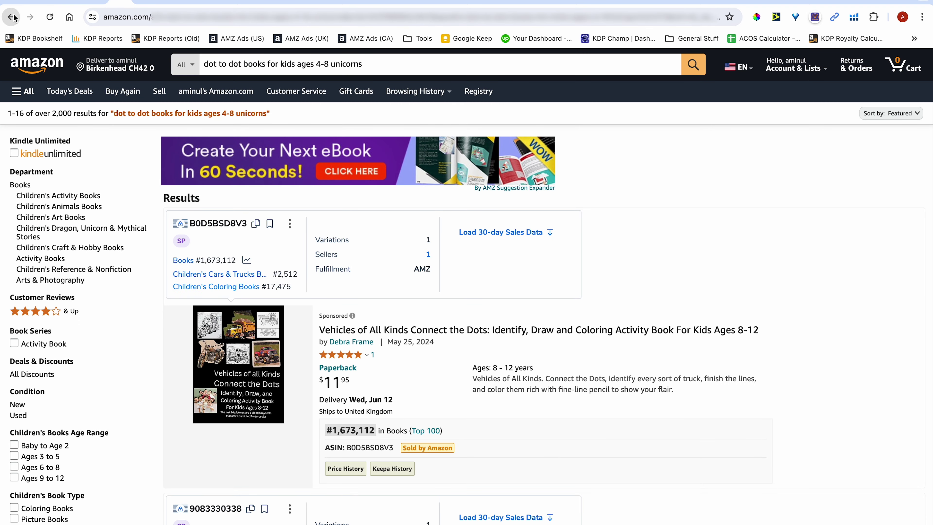
{"action": "scroll", "coordinate": [385, 305], "scroll_direction": "down", "scroll_amount": 15}
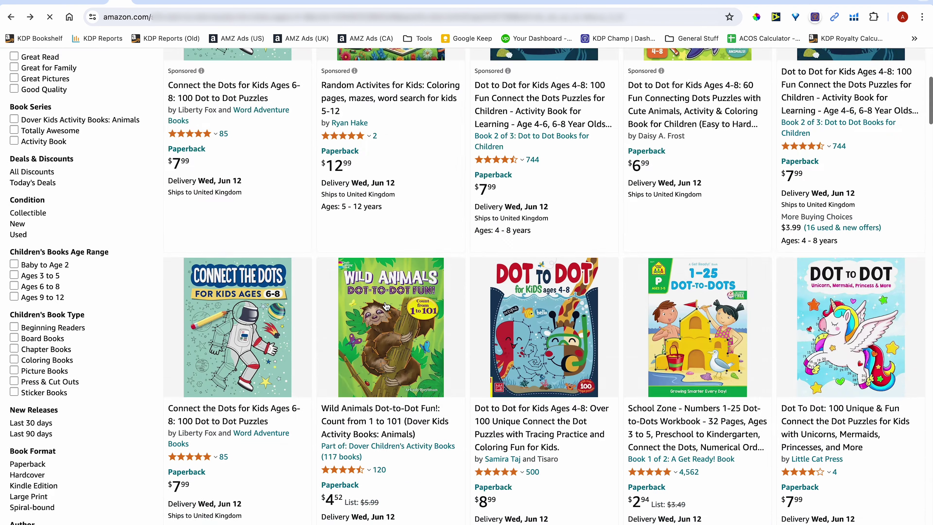
{"action": "scroll", "coordinate": [386, 305], "scroll_direction": "up", "scroll_amount": 1}
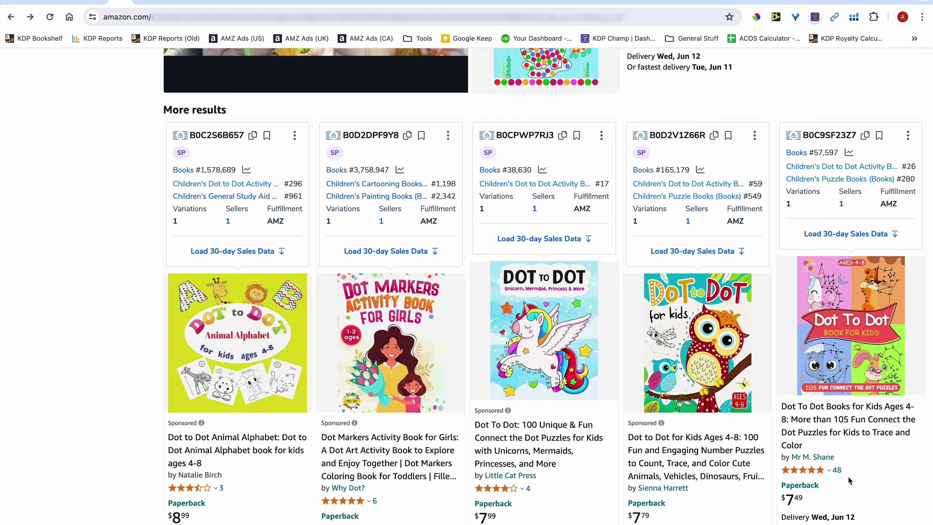
{"action": "scroll", "coordinate": [847, 476], "scroll_direction": "up", "scroll_amount": 5}
{"action": "scroll", "coordinate": [721, 317], "scroll_direction": "up", "scroll_amount": 3}
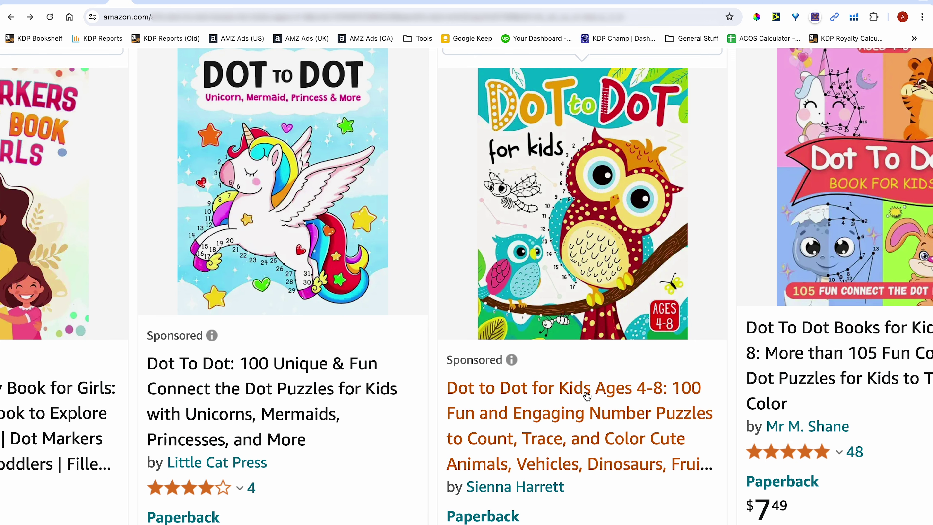
{"action": "scroll", "coordinate": [587, 396], "scroll_direction": "down", "scroll_amount": 4}
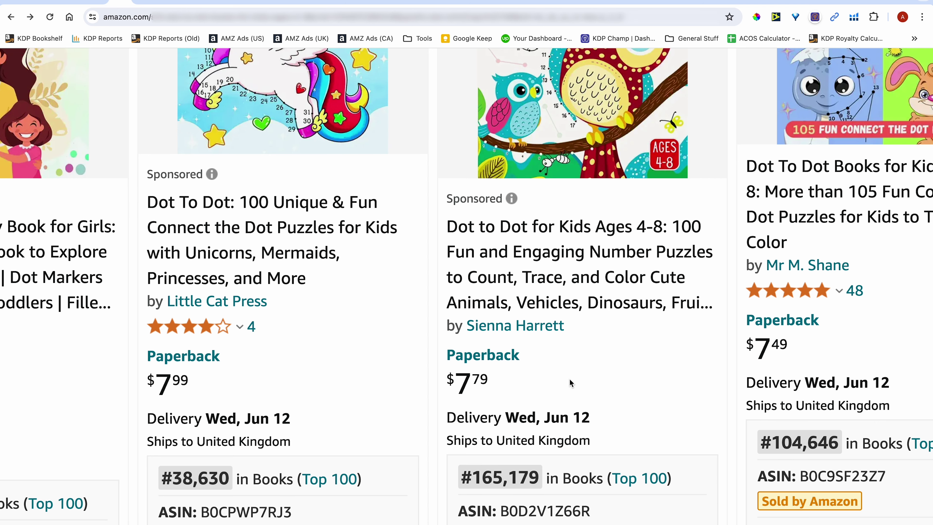
{"action": "scroll", "coordinate": [570, 383], "scroll_direction": "up", "scroll_amount": 5}
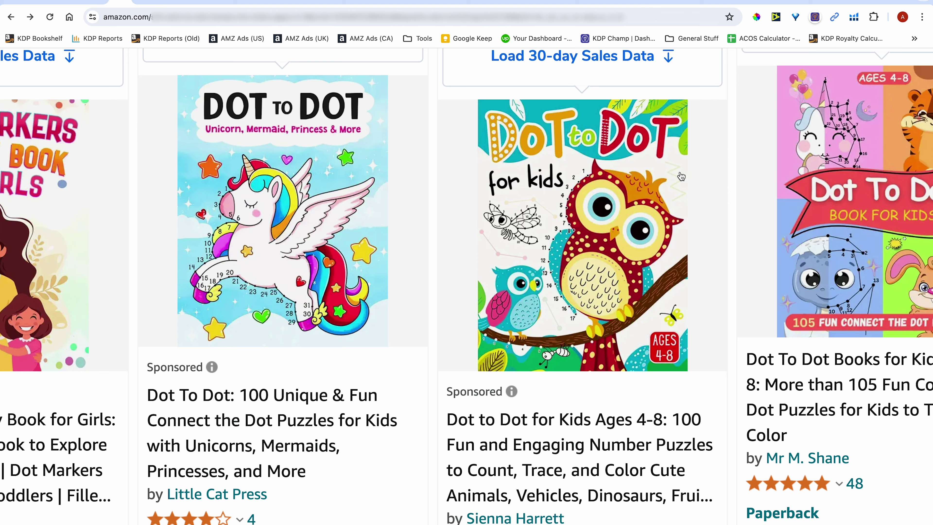
{"action": "mouse_move", "coordinate": [658, 154]}
{"action": "scroll", "coordinate": [658, 153], "scroll_direction": "up", "scroll_amount": 2}
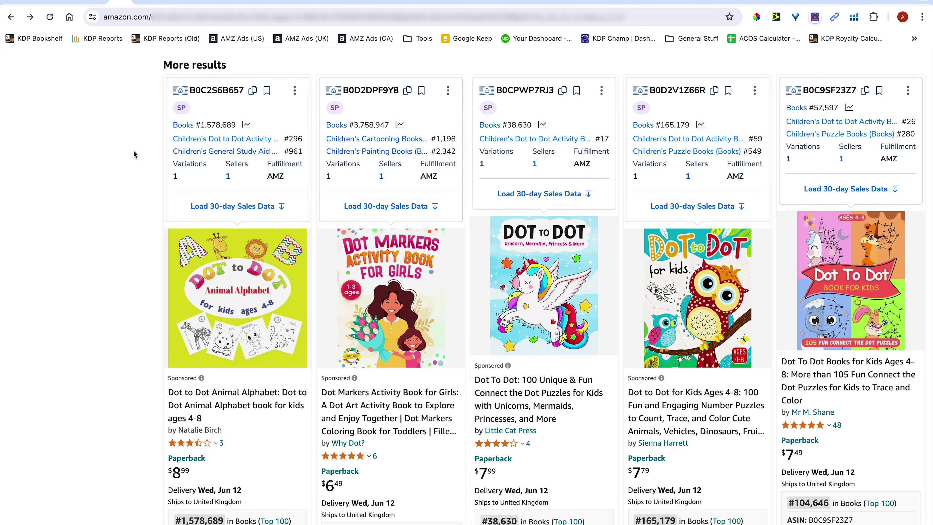
Step: Return to the Google Docs outline and highlight all three conditions listed under "Ads only effective if:"
{"action": "left_click", "coordinate": [52, 5]}
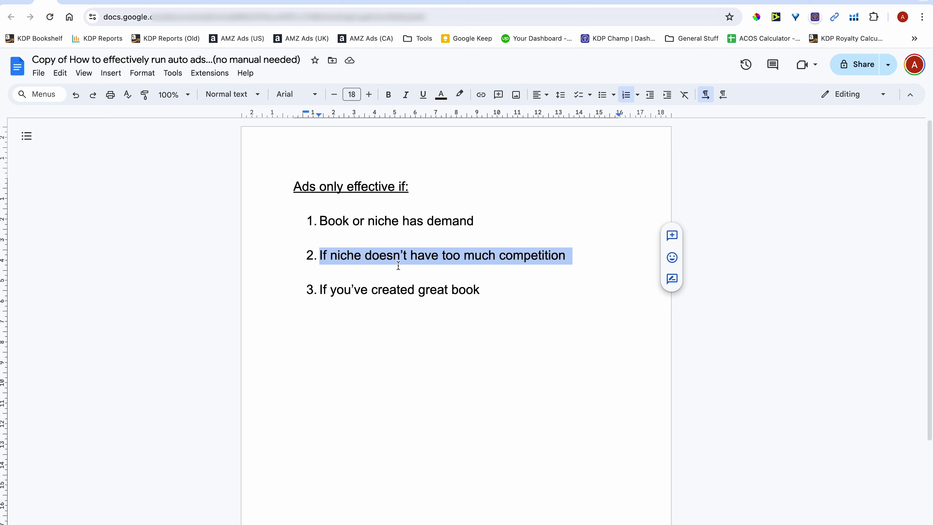
{"action": "left_click", "coordinate": [483, 291]}
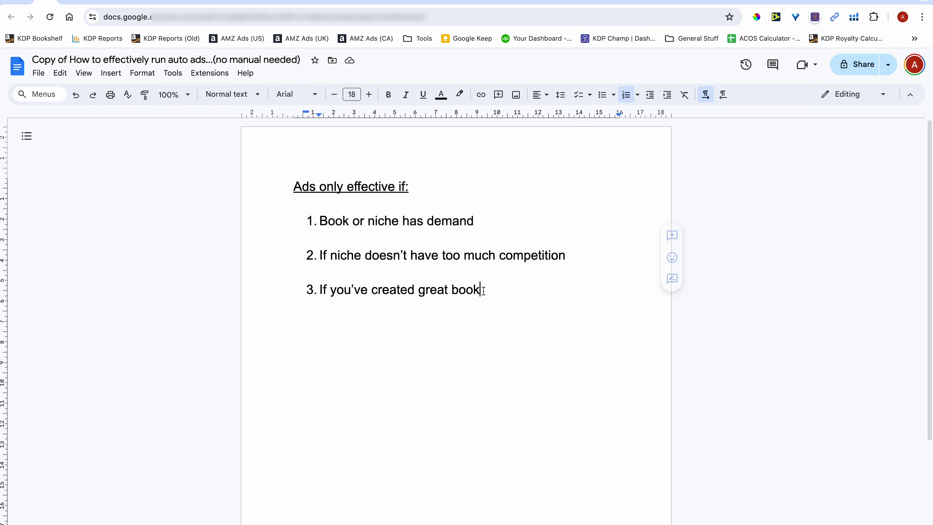
{"action": "left_click_drag", "start_coordinate": [483, 290], "coordinate": [311, 213]}
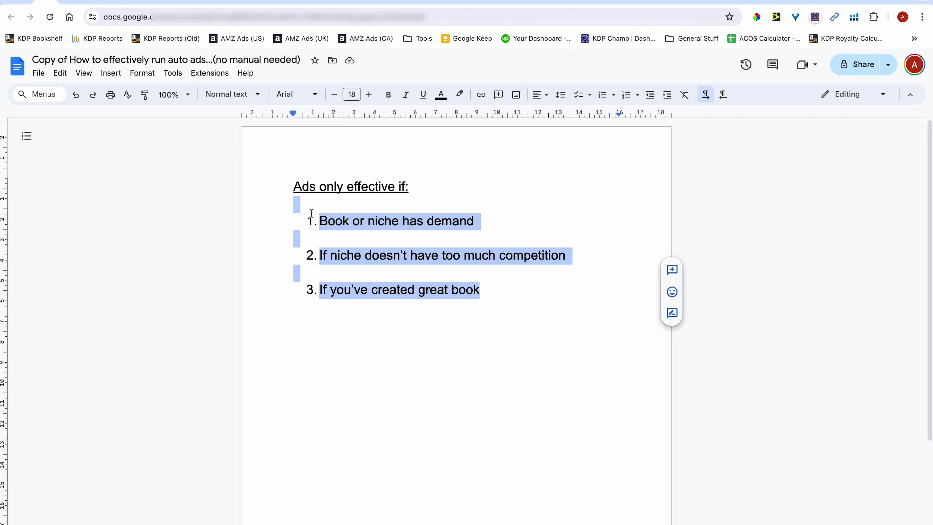
Step: Switch to Amazon Ads and start a Sponsored Products campaign using the Standard ad format
{"action": "left_click", "coordinate": [146, 4]}
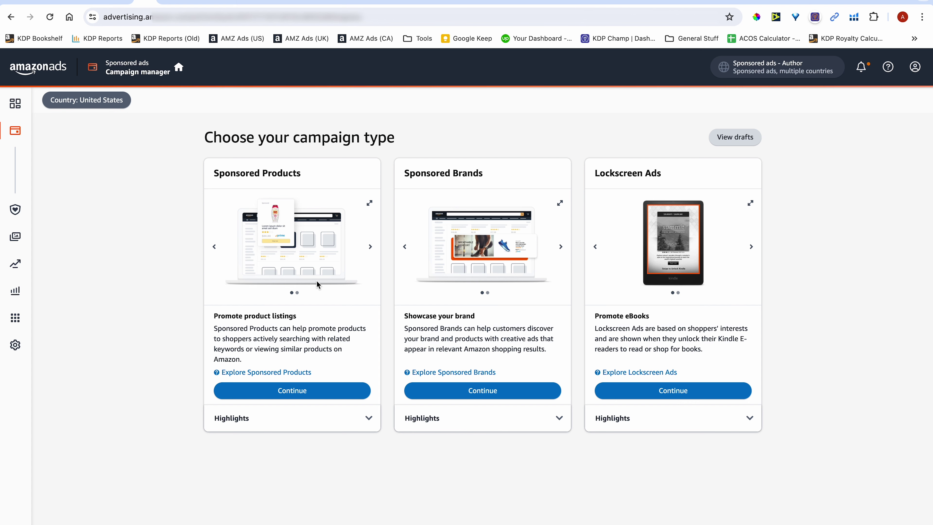
{"action": "left_click", "coordinate": [319, 399]}
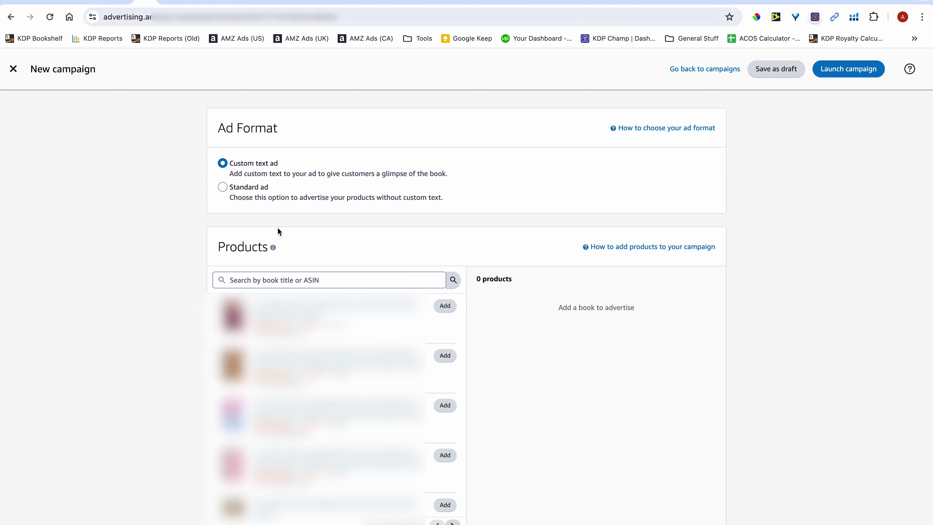
{"action": "left_click", "coordinate": [230, 192]}
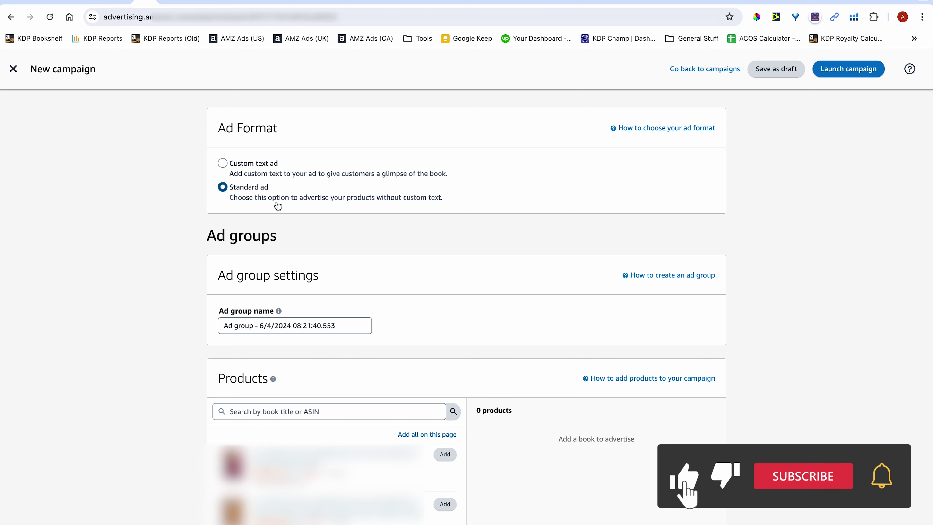
Step: Add the first listed book to the new campaign's products
{"action": "scroll", "coordinate": [520, 164], "scroll_direction": "down", "scroll_amount": 4}
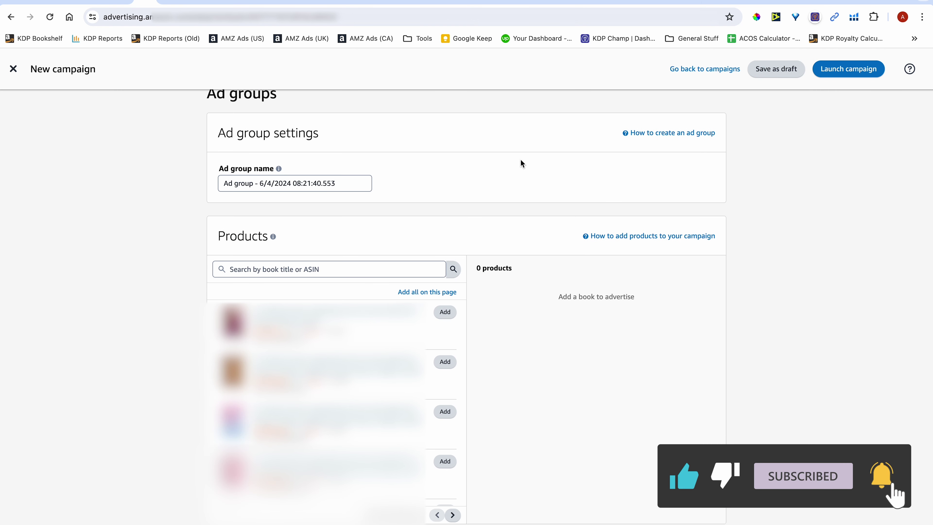
{"action": "left_click", "coordinate": [342, 270]}
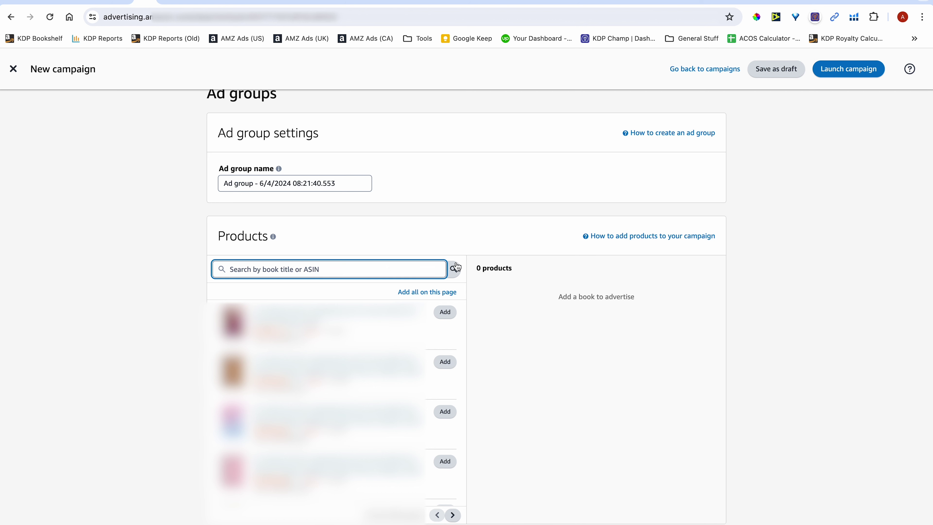
{"action": "left_click", "coordinate": [452, 313]}
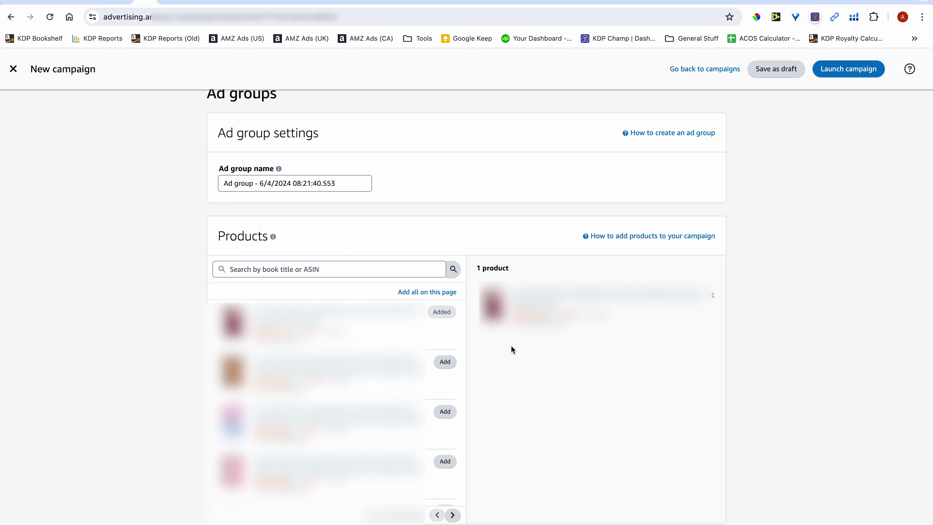
Step: Glance at the Amazon search results, then try adding the second listed book to the campaign and remove it again
{"action": "left_click", "coordinate": [120, 4]}
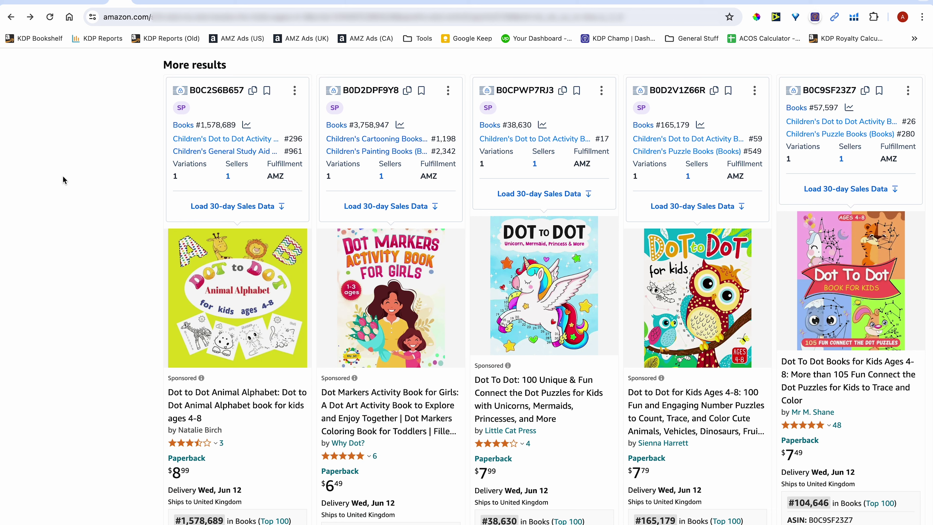
{"action": "left_click", "coordinate": [143, 3]}
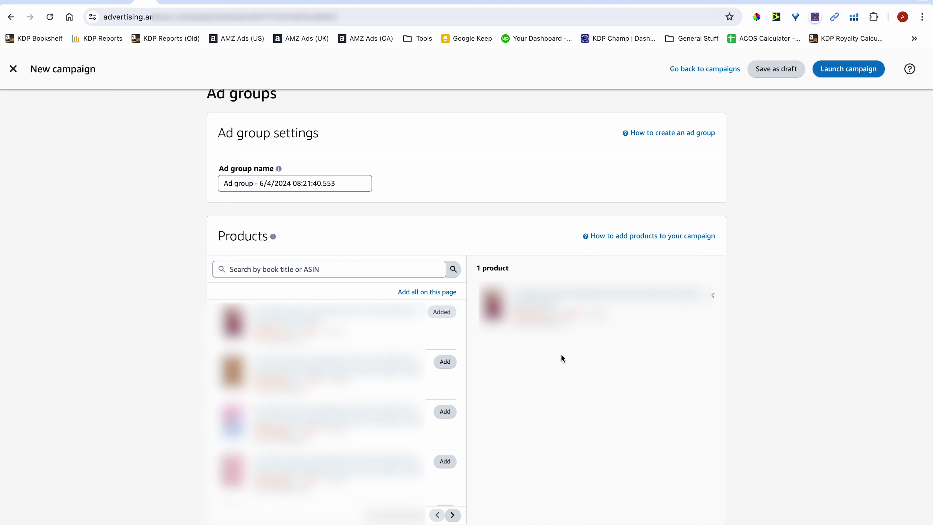
{"action": "left_click", "coordinate": [448, 363]}
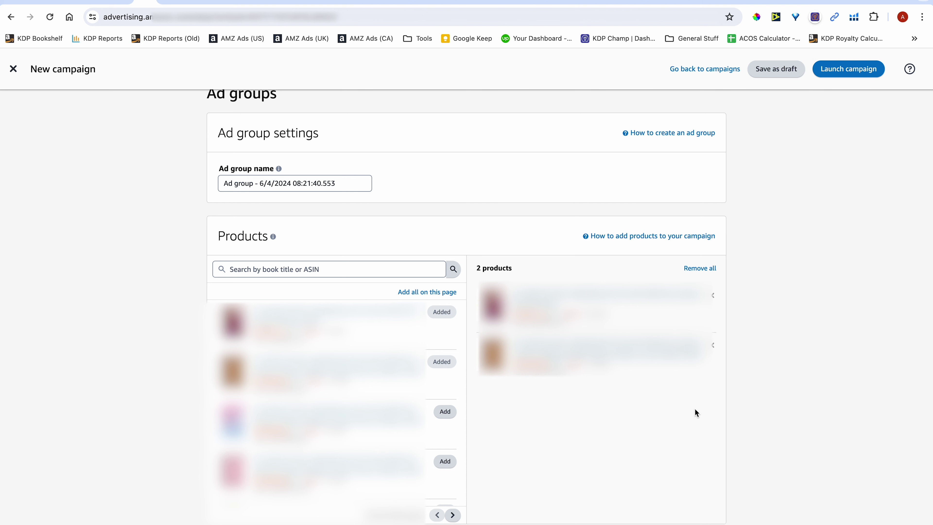
{"action": "left_click", "coordinate": [713, 349]}
Step: Keep automatic targeting and set its default bid to $0.17
{"action": "scroll", "coordinate": [609, 380], "scroll_direction": "down", "scroll_amount": 10}
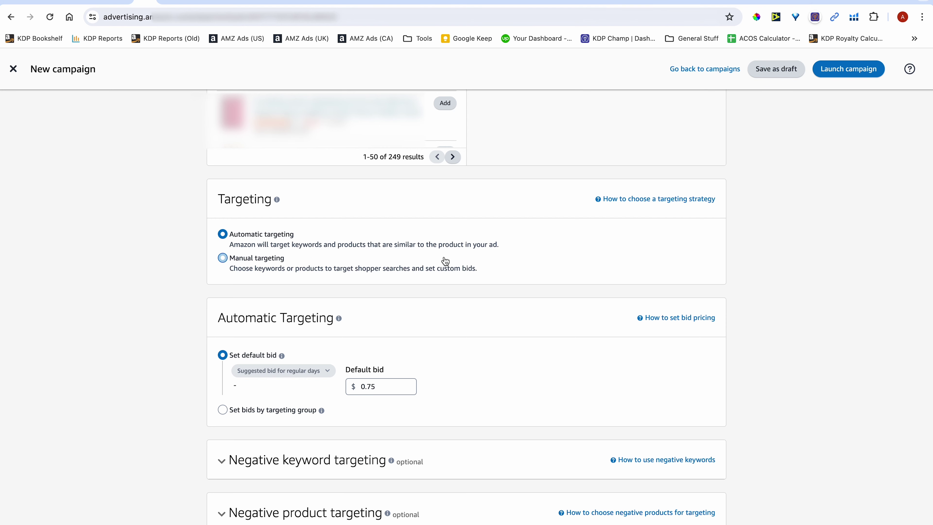
{"action": "scroll", "coordinate": [443, 260], "scroll_direction": "down", "scroll_amount": 4}
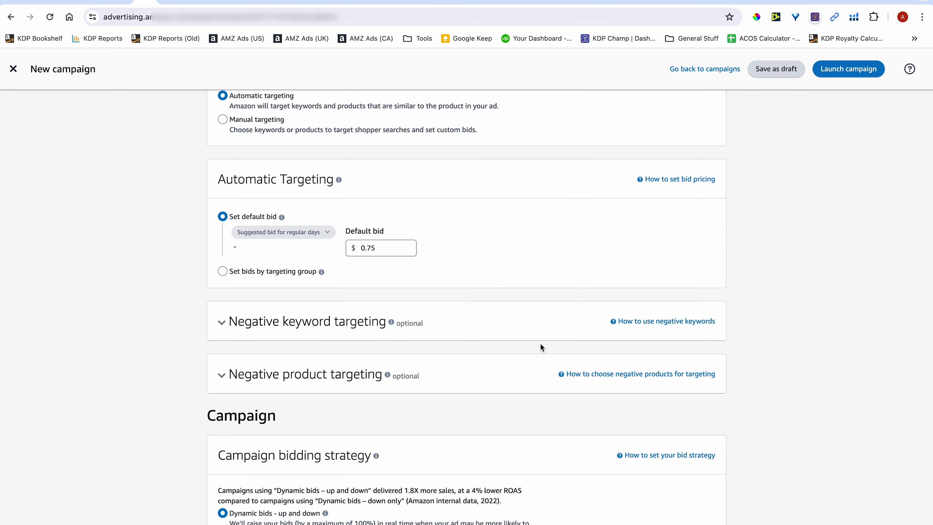
{"action": "left_click", "coordinate": [389, 247]}
{"action": "key", "text": "BackSpace"}
{"action": "key", "text": "BackSpace"}
{"action": "type", "text": "21"}
{"action": "type", "text": "17"}
{"action": "key", "text": "BackSpace"}
{"action": "key", "text": "BackSpace"}
{"action": "type", "text": "21"}
{"action": "key", "text": "BackSpace"}
{"action": "key", "text": "BackSpace"}
{"action": "type", "text": "7"}
Step: Review the campaign bidding strategy options and highlight the default bid they apply to
{"action": "scroll", "coordinate": [483, 227], "scroll_direction": "down", "scroll_amount": 1}
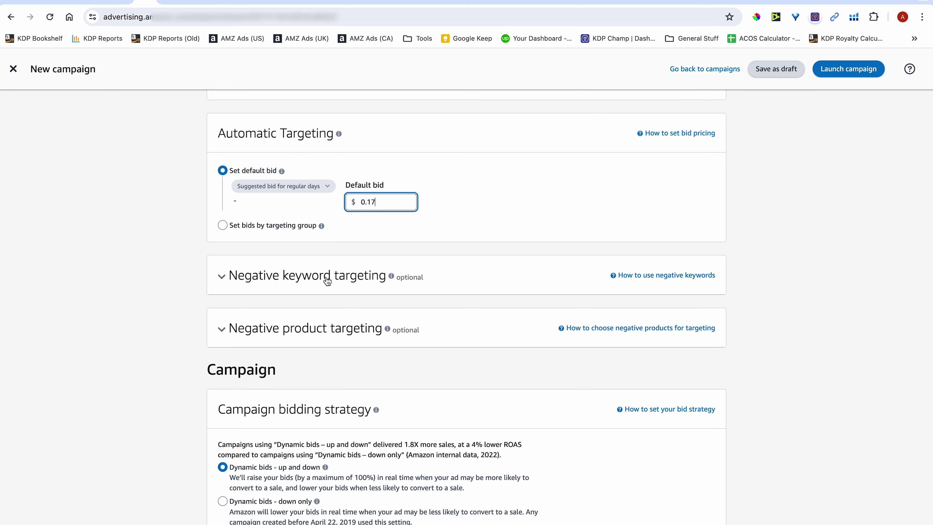
{"action": "scroll", "coordinate": [485, 270], "scroll_direction": "down", "scroll_amount": 6}
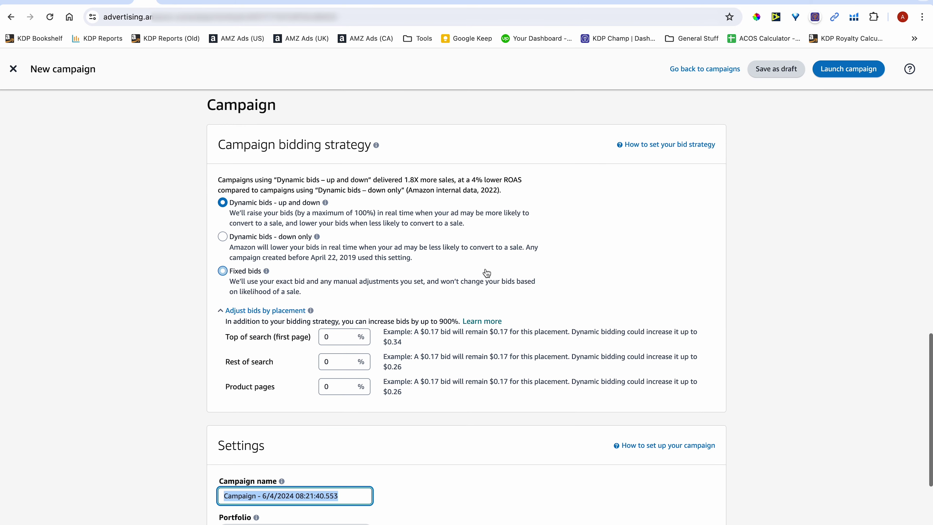
{"action": "scroll", "coordinate": [486, 272], "scroll_direction": "up", "scroll_amount": 1}
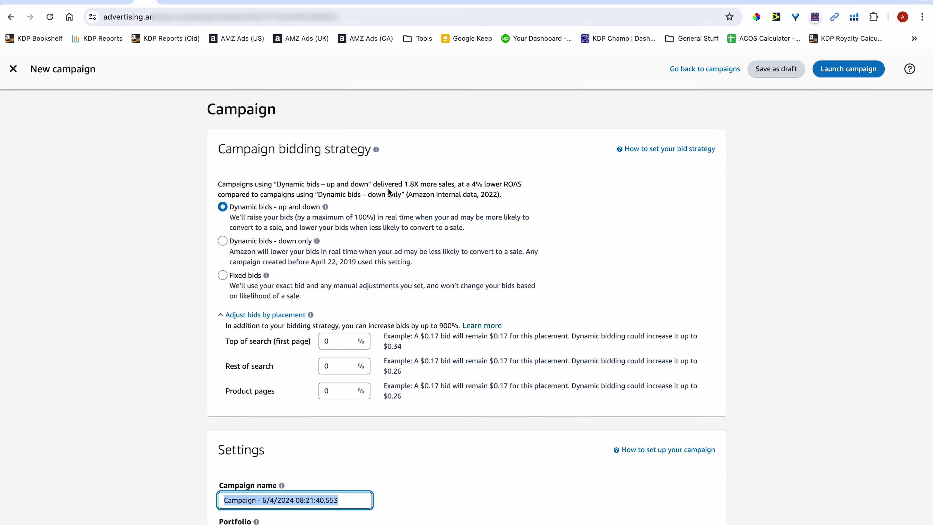
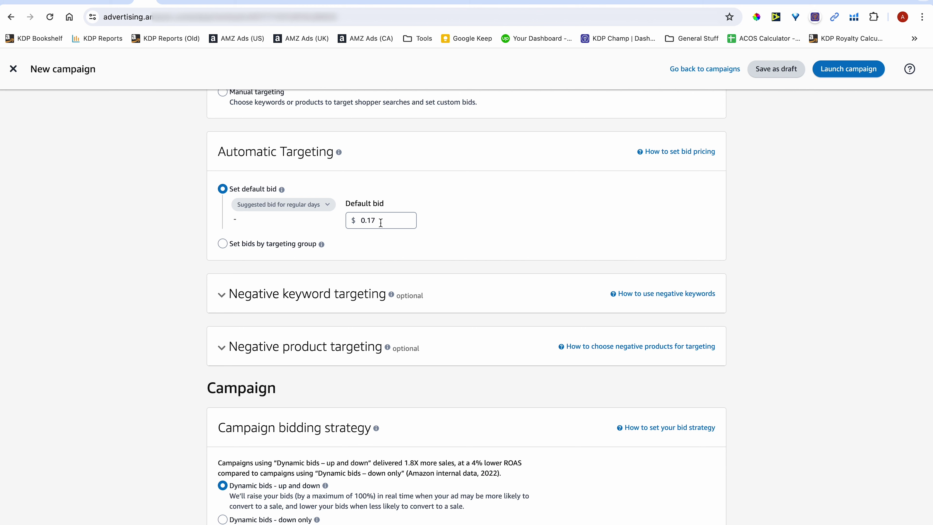
{"action": "left_click_drag", "start_coordinate": [362, 221], "coordinate": [380, 221]}
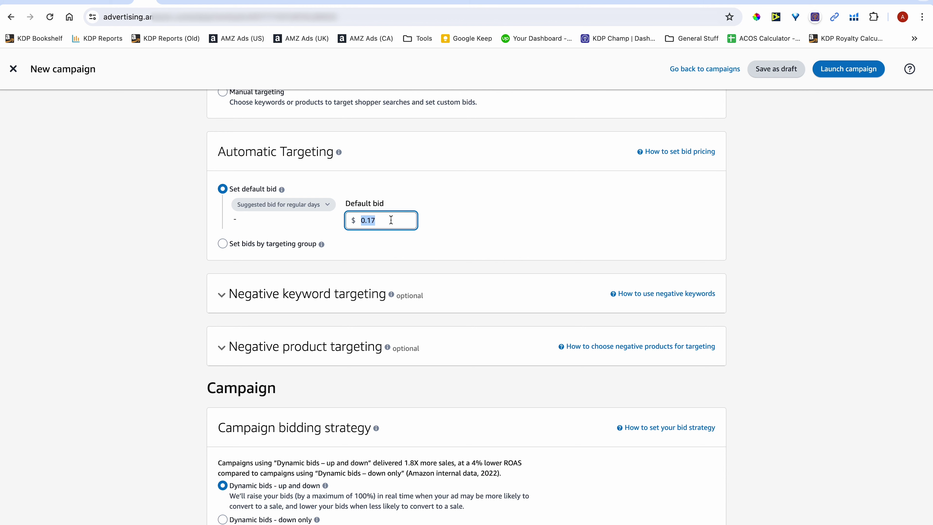
{"action": "scroll", "coordinate": [381, 220], "scroll_direction": "up", "scroll_amount": 3}
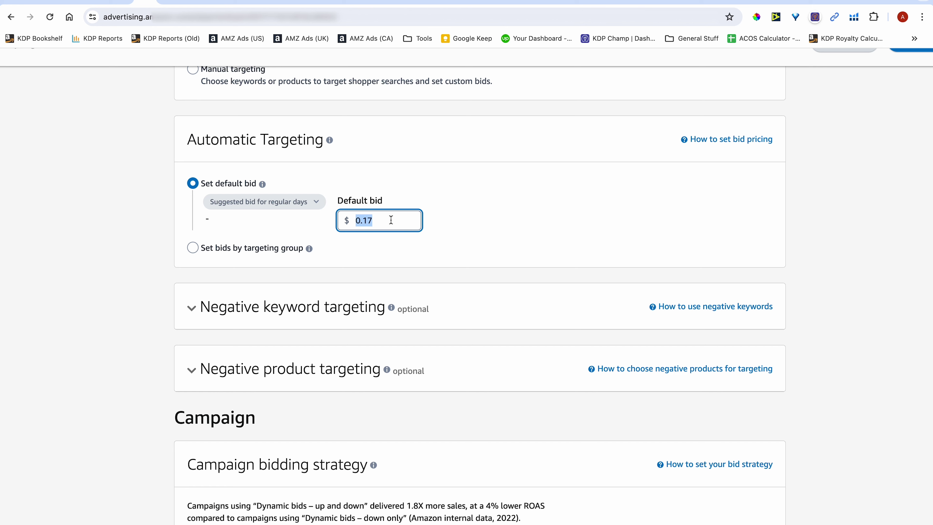
{"action": "scroll", "coordinate": [391, 220], "scroll_direction": "up", "scroll_amount": 2}
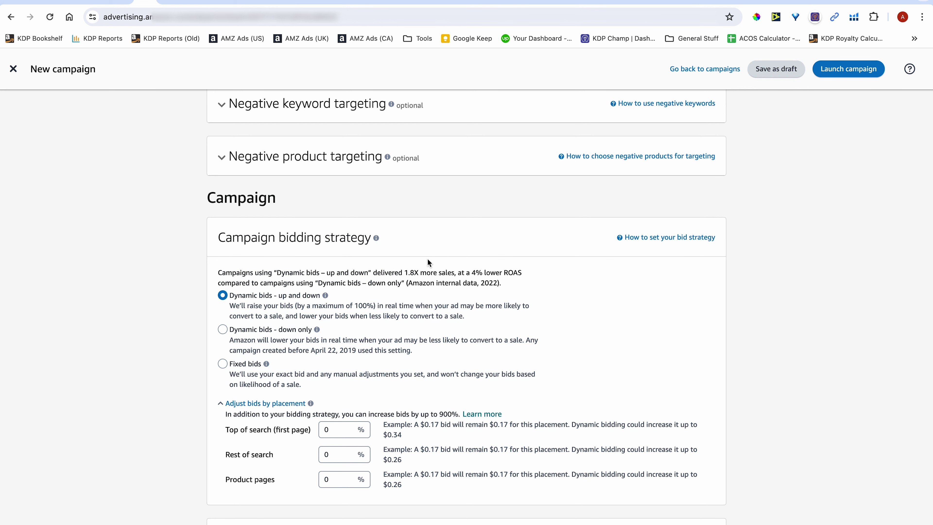
Step: Set the campaign's daily budget to $3 in the campaign settings
{"action": "scroll", "coordinate": [427, 258], "scroll_direction": "down", "scroll_amount": 3}
{"action": "scroll", "coordinate": [428, 261], "scroll_direction": "down", "scroll_amount": 5}
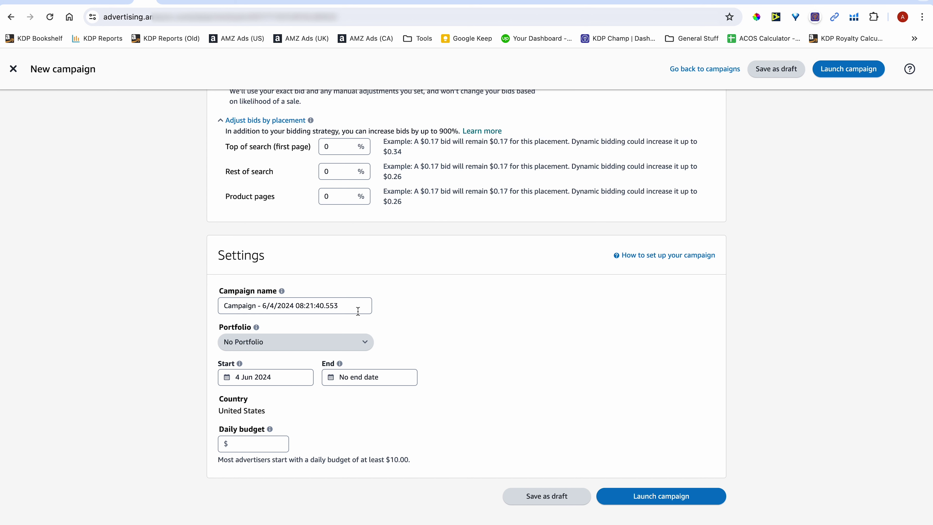
{"action": "scroll", "coordinate": [358, 311], "scroll_direction": "down", "scroll_amount": 2}
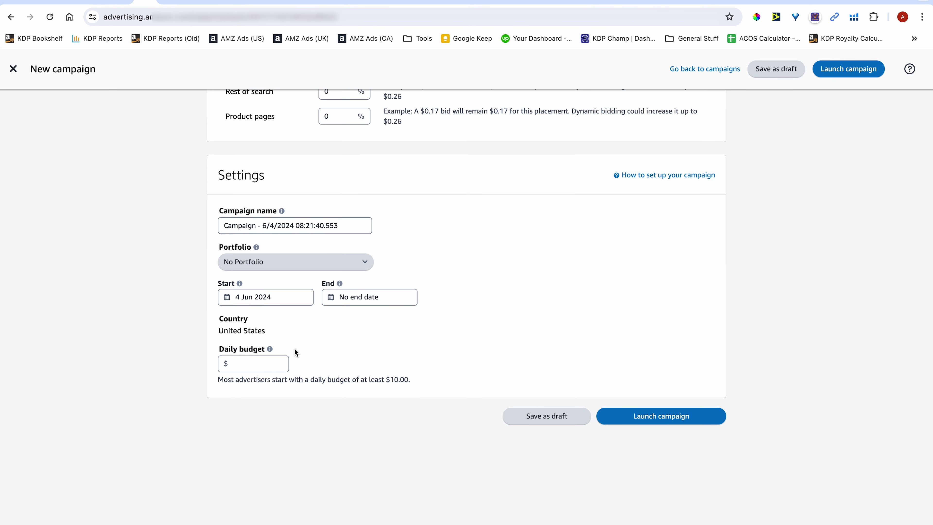
{"action": "left_click", "coordinate": [276, 365]}
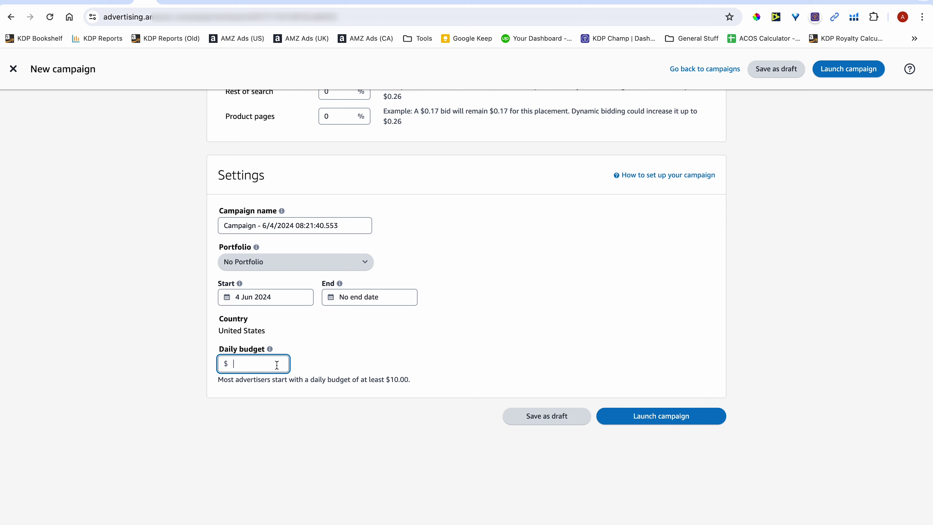
{"action": "type", "text": "13"}
{"action": "key", "text": "BackSpace"}
{"action": "type", "text": "10"}
{"action": "key", "text": "BackSpace"}
{"action": "key", "text": "BackSpace"}
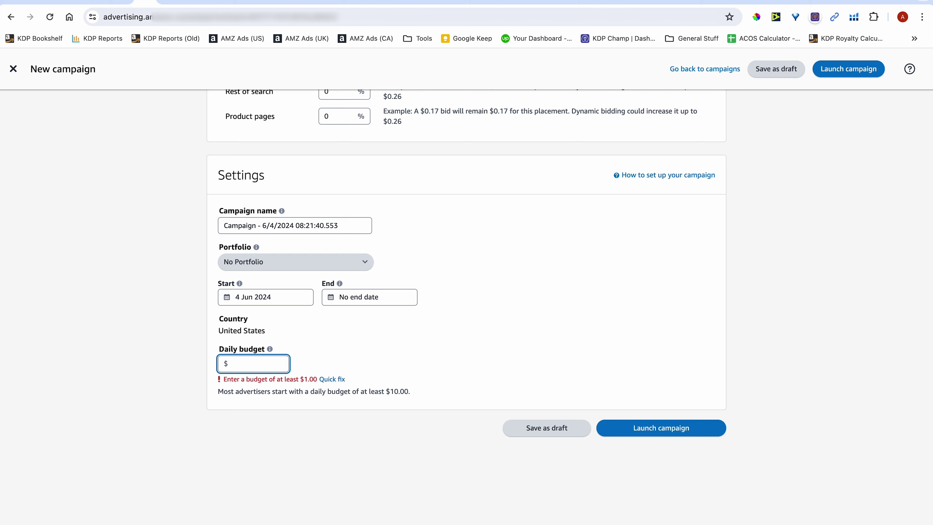
{"action": "type", "text": "3"}
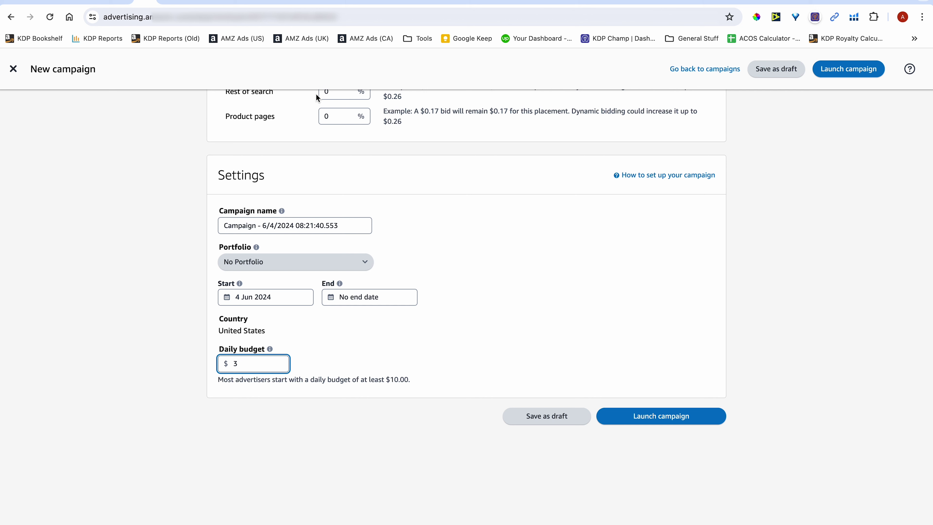
Step: Switch to the existing ad group's ads performance, check the available date range options, and keep the last 7 days
{"action": "left_click", "coordinate": [172, 3]}
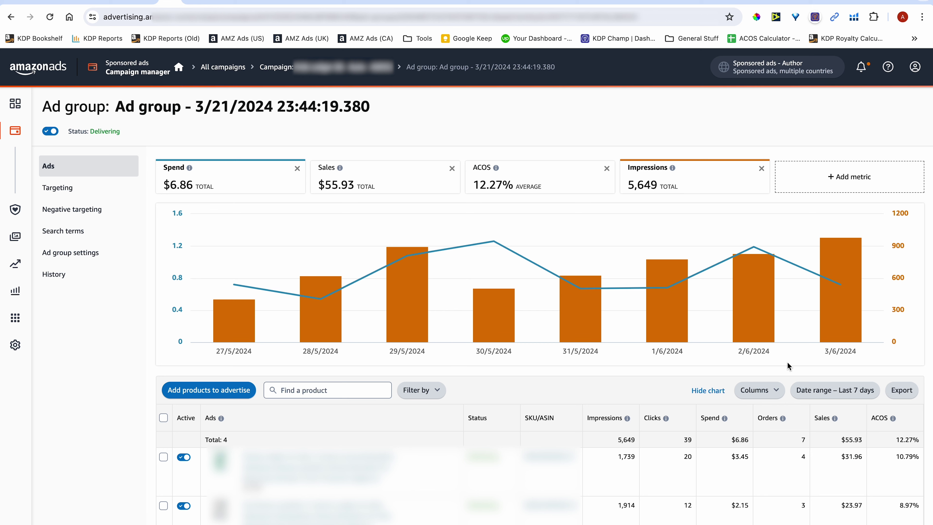
{"action": "left_click", "coordinate": [805, 390]}
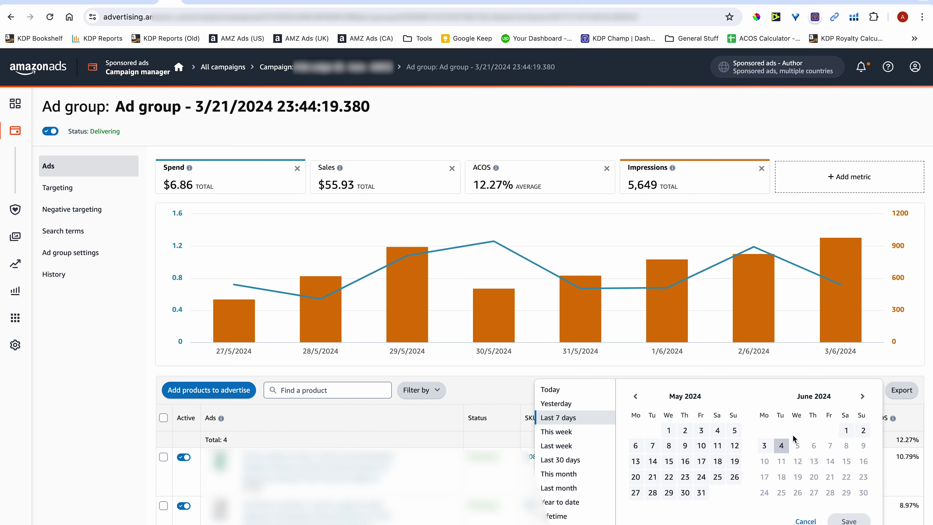
{"action": "left_click", "coordinate": [781, 445]}
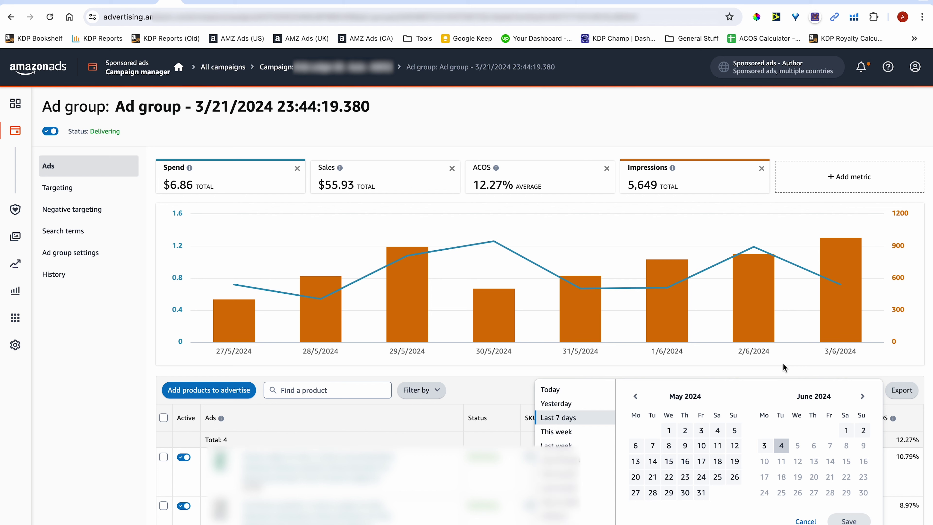
{"action": "left_click", "coordinate": [783, 362]}
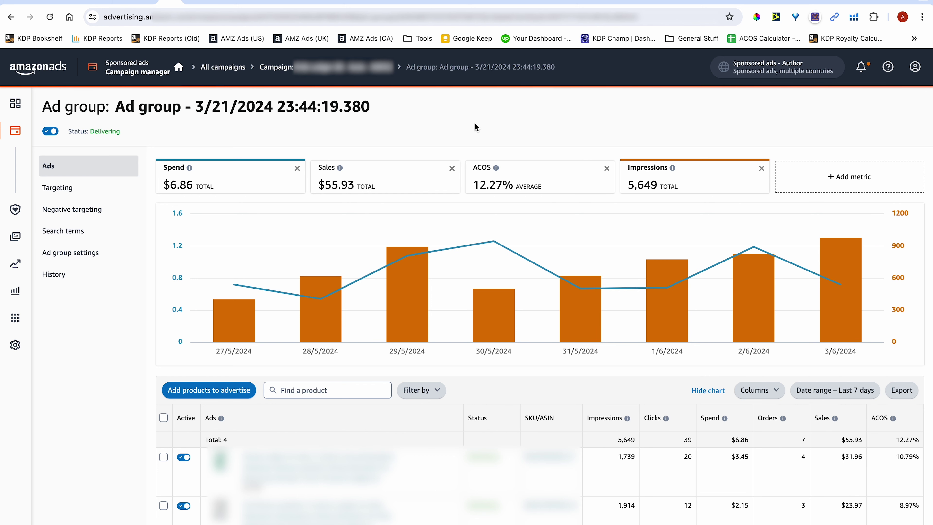
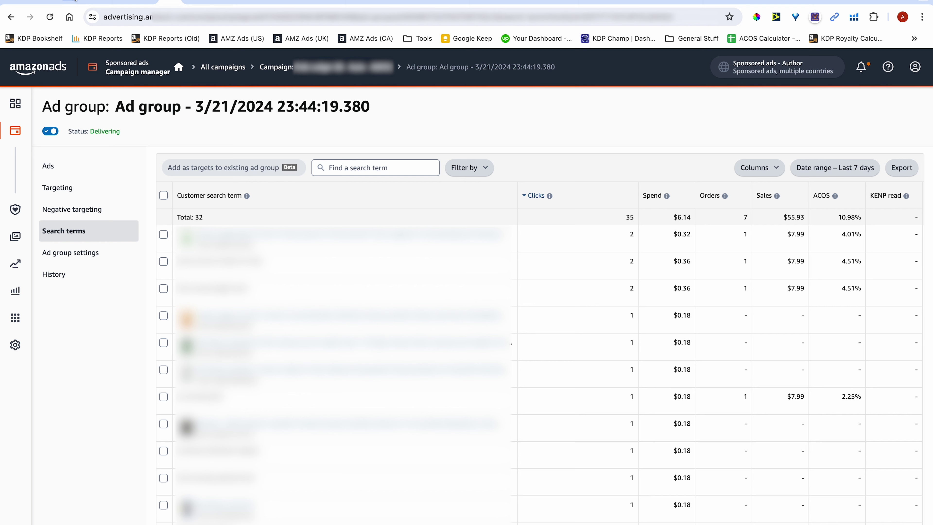
Step: Glance at the keyword list in Google Docs, then view the ad group's negative keywords and negative products
{"action": "left_click", "coordinate": [106, 2]}
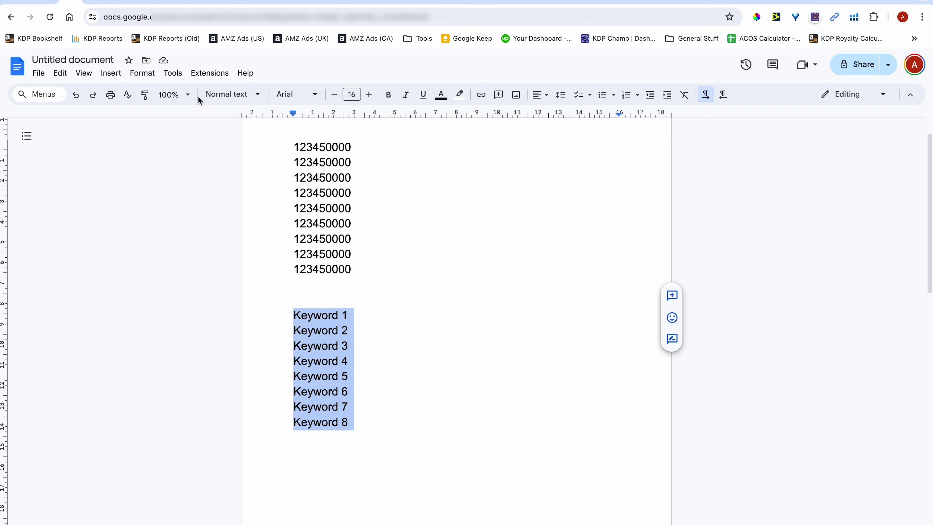
{"action": "left_click", "coordinate": [166, 3]}
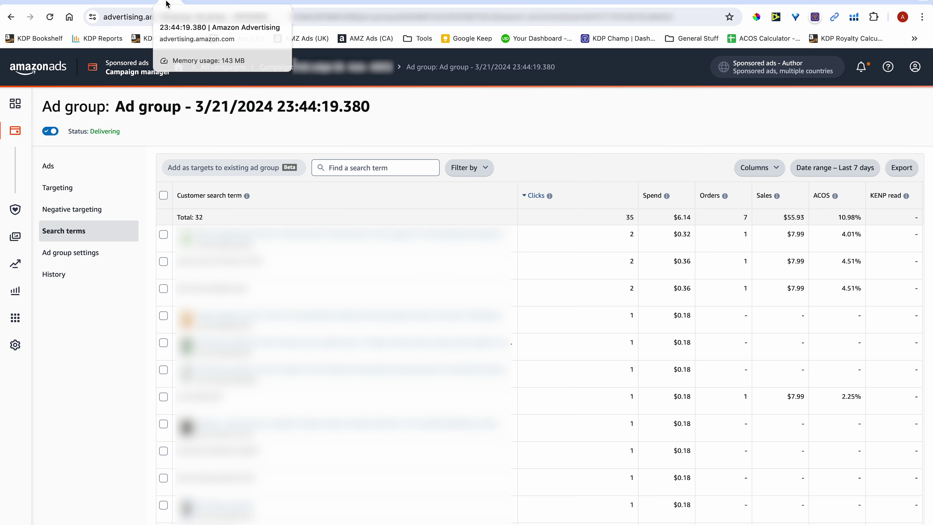
{"action": "left_click", "coordinate": [67, 209]}
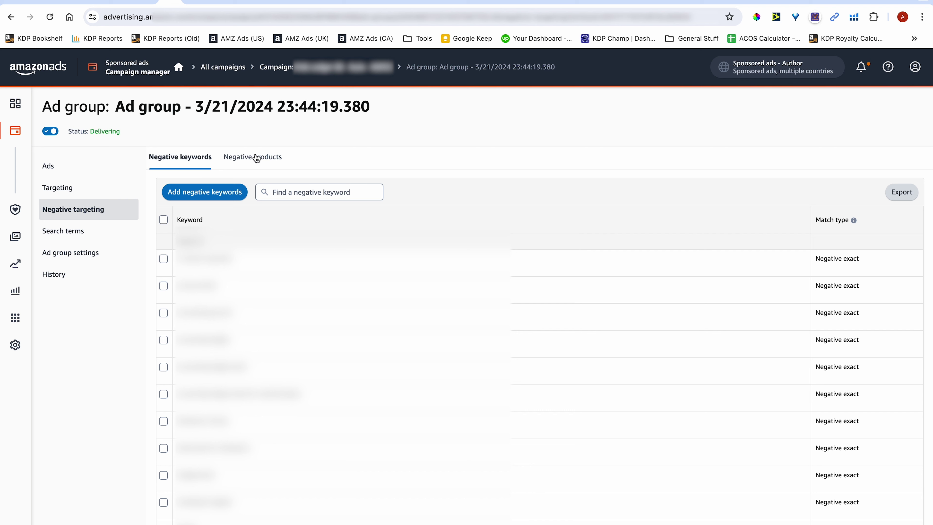
{"action": "left_click", "coordinate": [268, 164]}
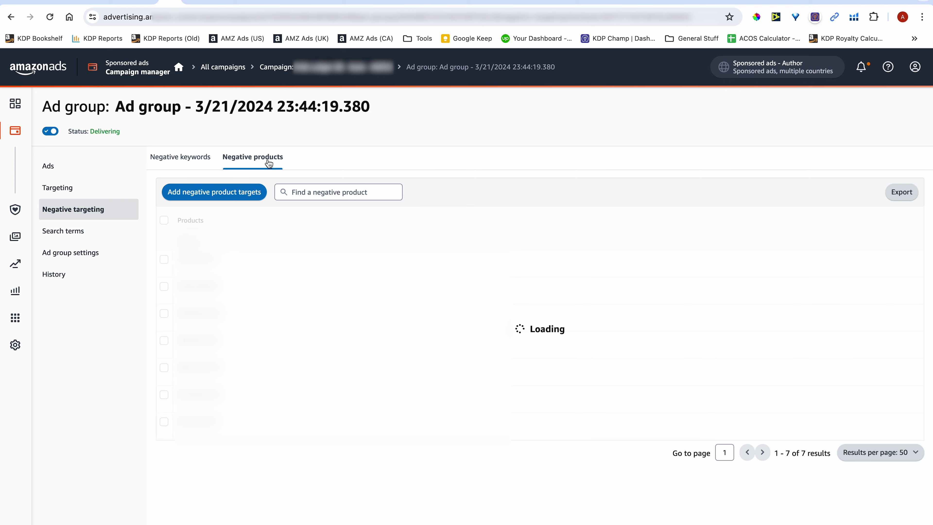
Step: Show the ad group's ads performance for the last 30 days and highlight the total clicks, spend and orders
{"action": "left_click", "coordinate": [84, 169]}
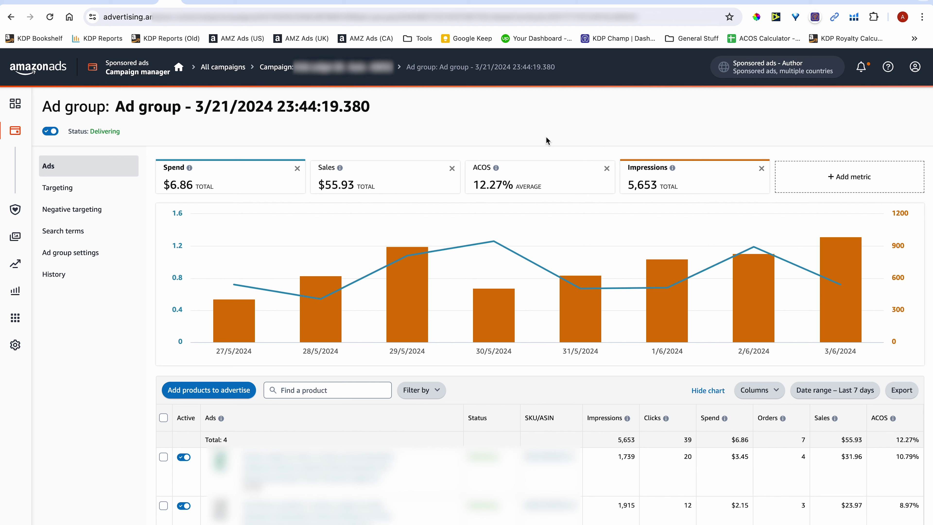
{"action": "left_click", "coordinate": [820, 390]}
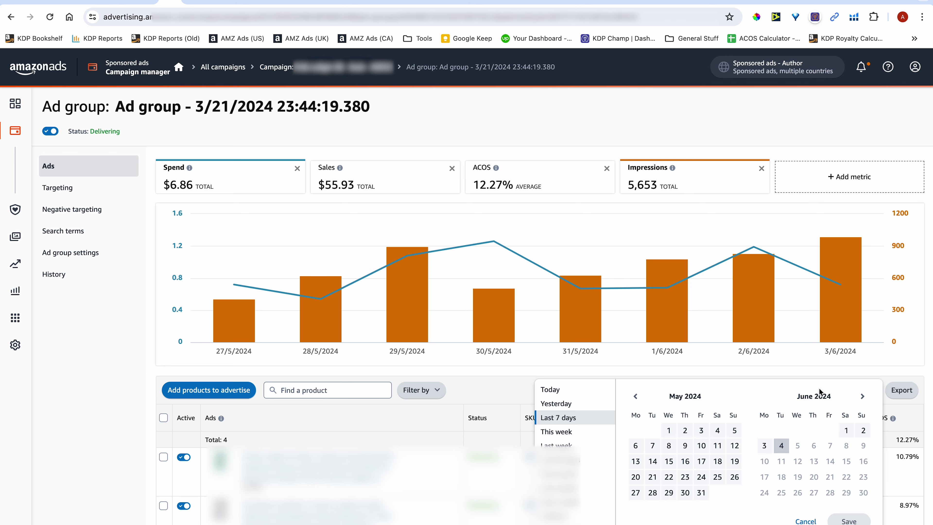
{"action": "left_click", "coordinate": [594, 464]}
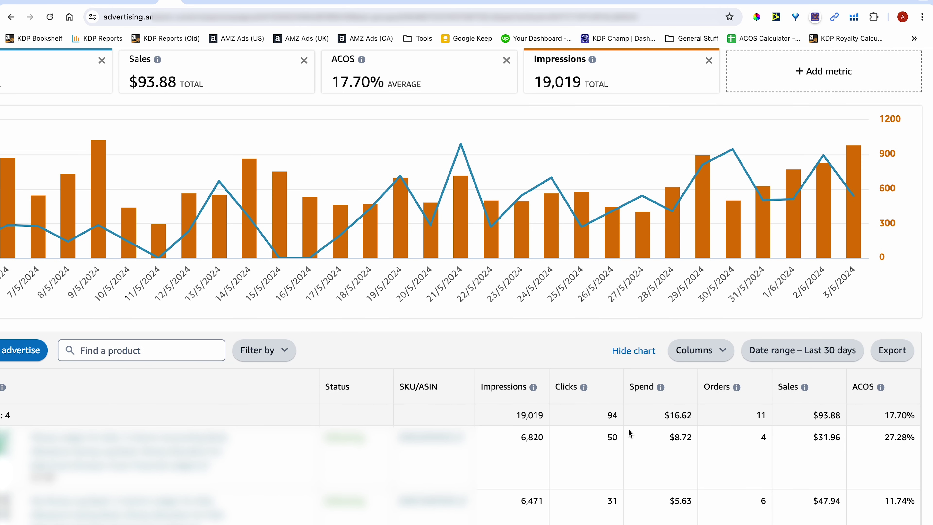
{"action": "left_click_drag", "start_coordinate": [606, 419], "coordinate": [766, 416]}
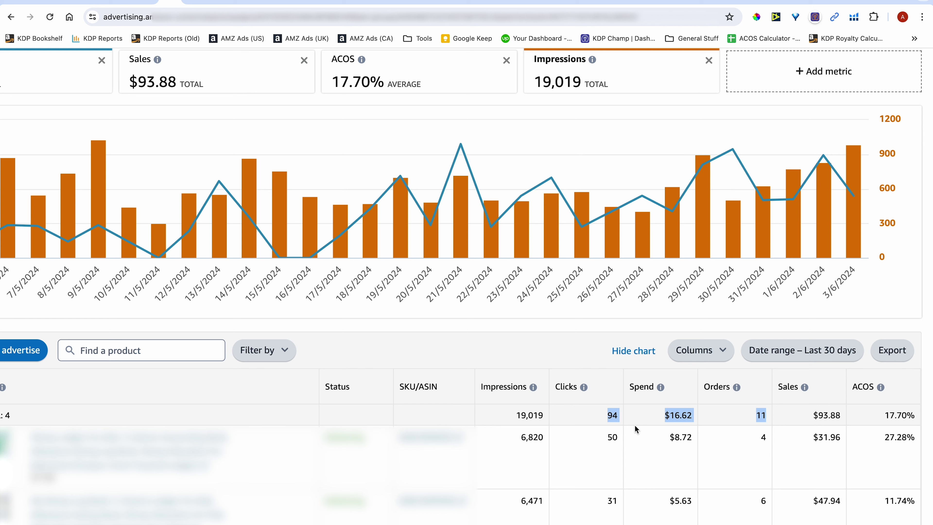
Step: Calculate clicks per order as 94/11 with a Google search in a new browser tab, then return to the ad group's performance
{"action": "left_click", "coordinate": [196, 3]}
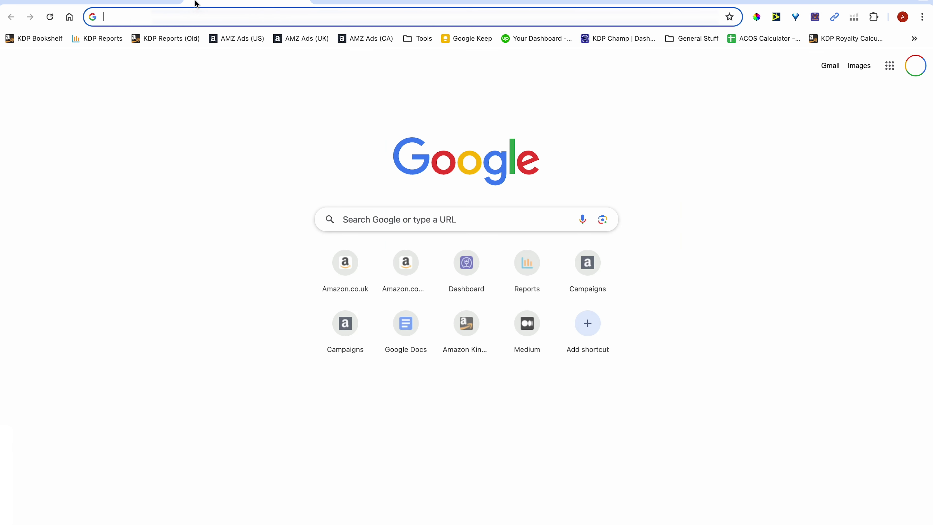
{"action": "type", "text": "94"}
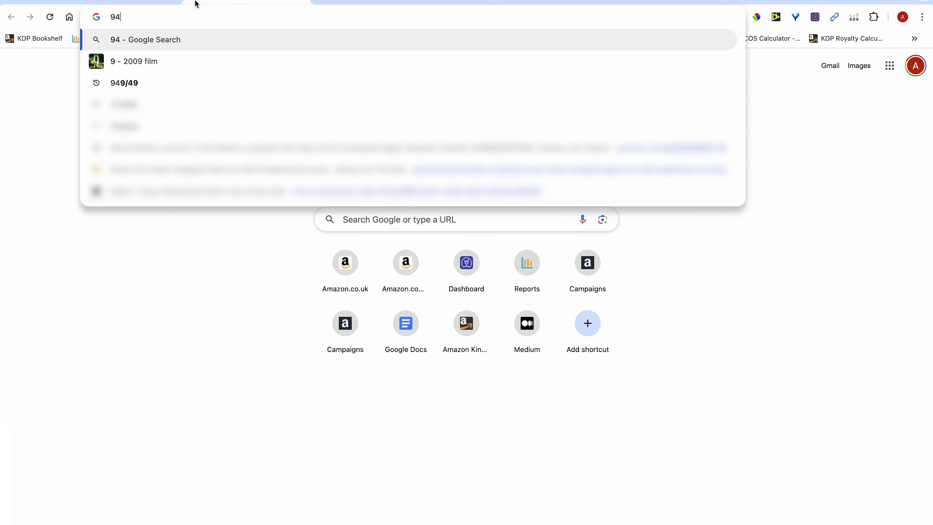
{"action": "type", "text": "/11"}
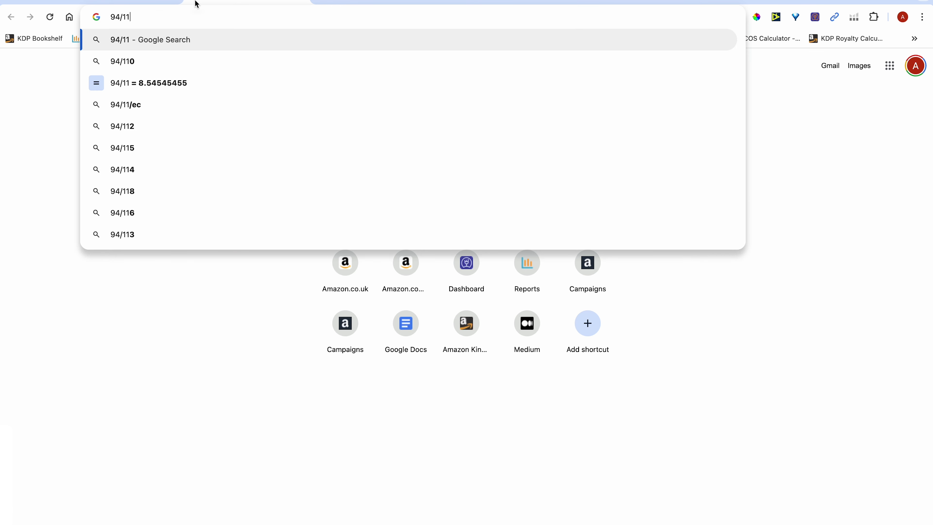
{"action": "key", "text": "Return"}
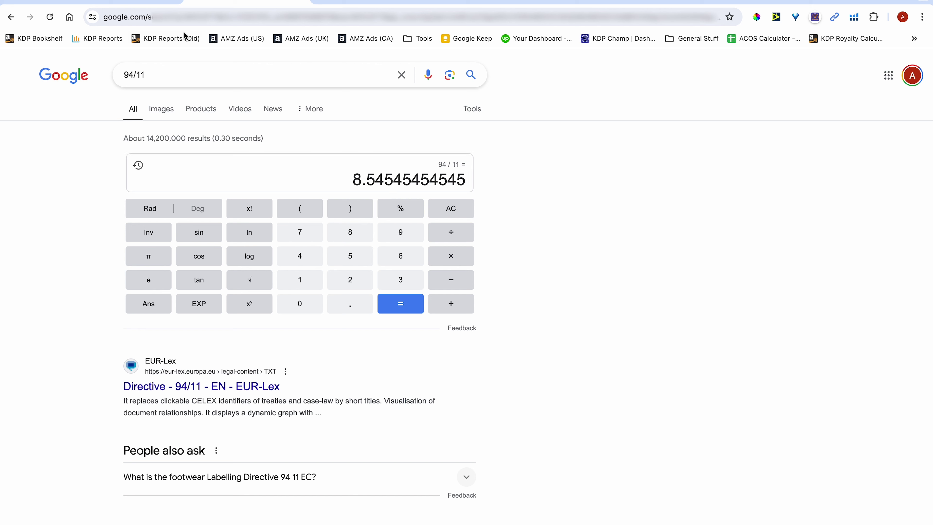
{"action": "left_click", "coordinate": [152, 4]}
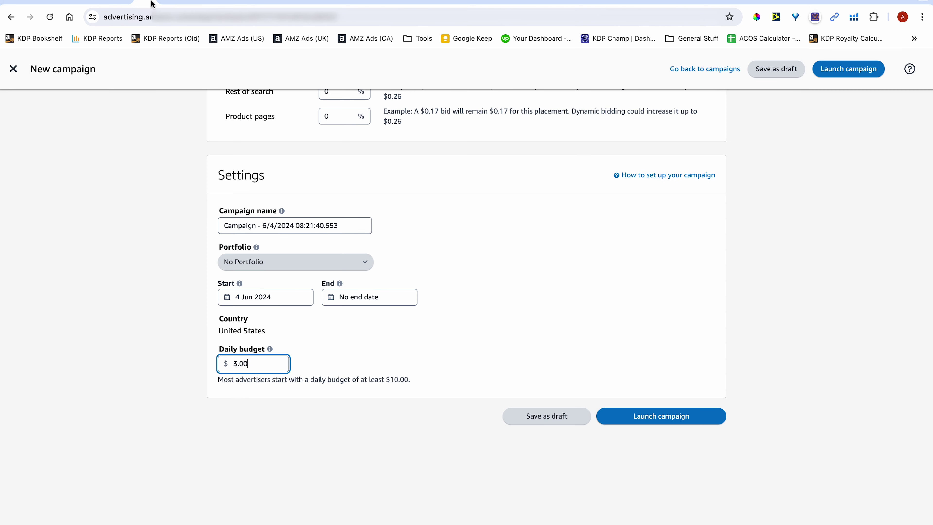
{"action": "left_click", "coordinate": [174, 2]}
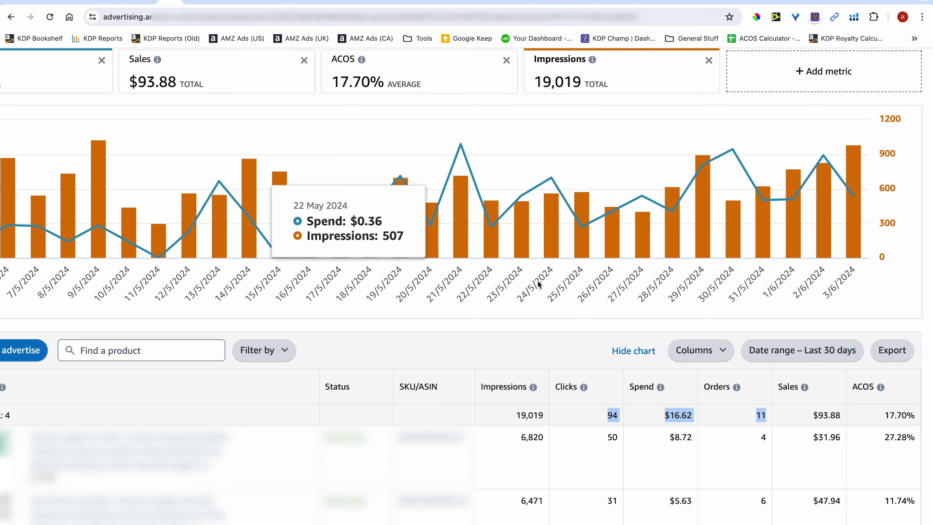